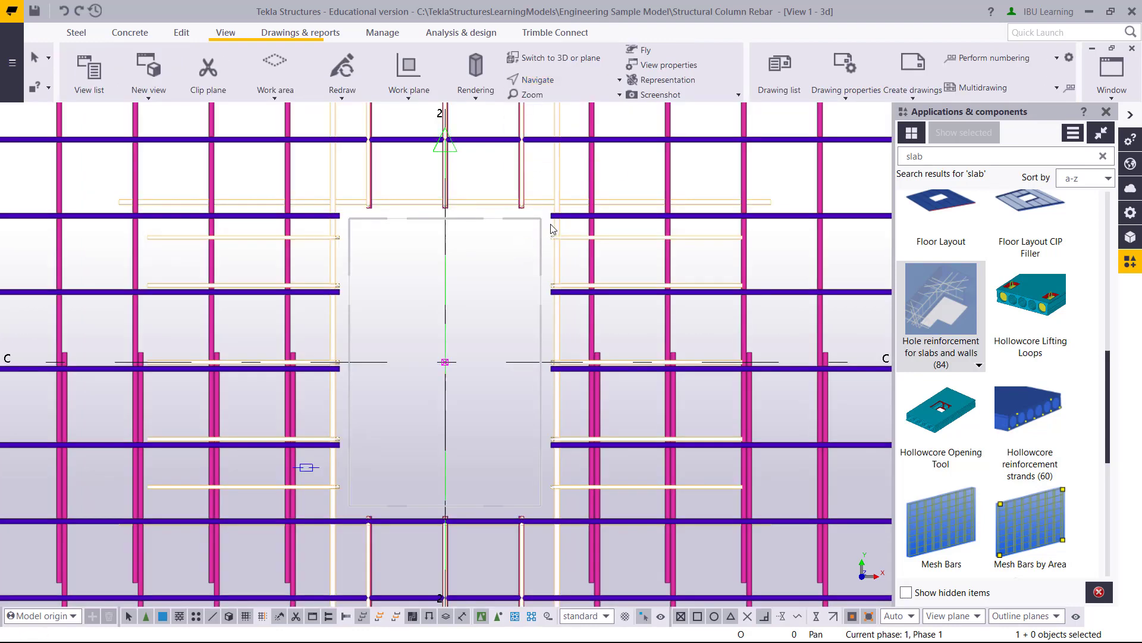
Tilt the view to the opening and apply 2 diagonal bars at every corner
mouse_move(494, 277)
ctrl+middle_down()
mouse_move(567, 227)
mouse_move(577, 394)
ctrl+middle_up()
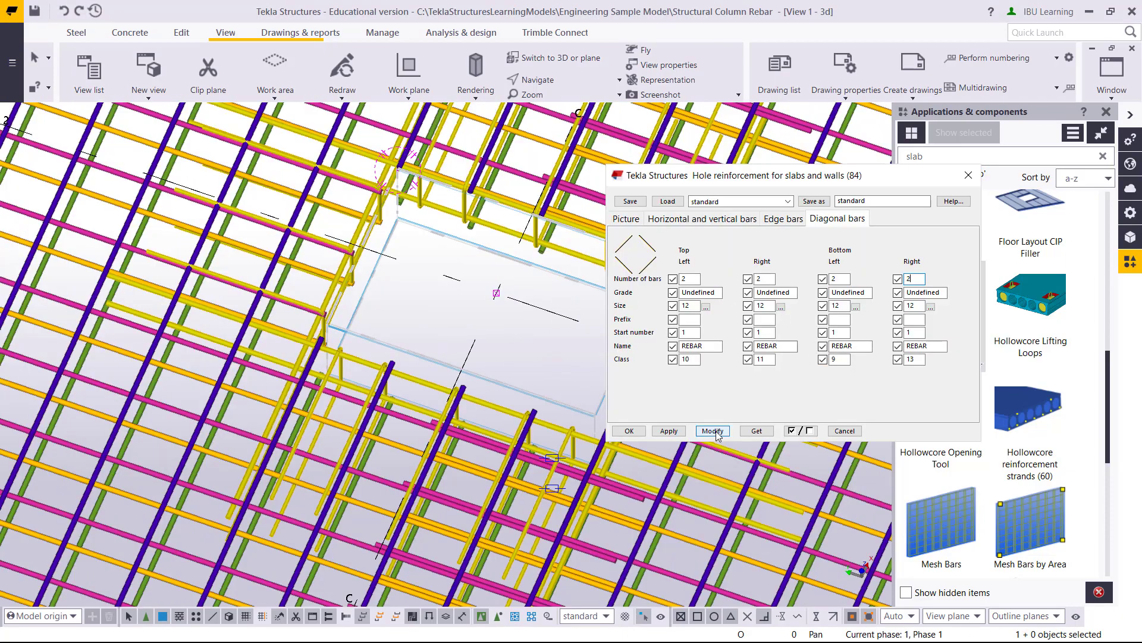
click(716, 433)
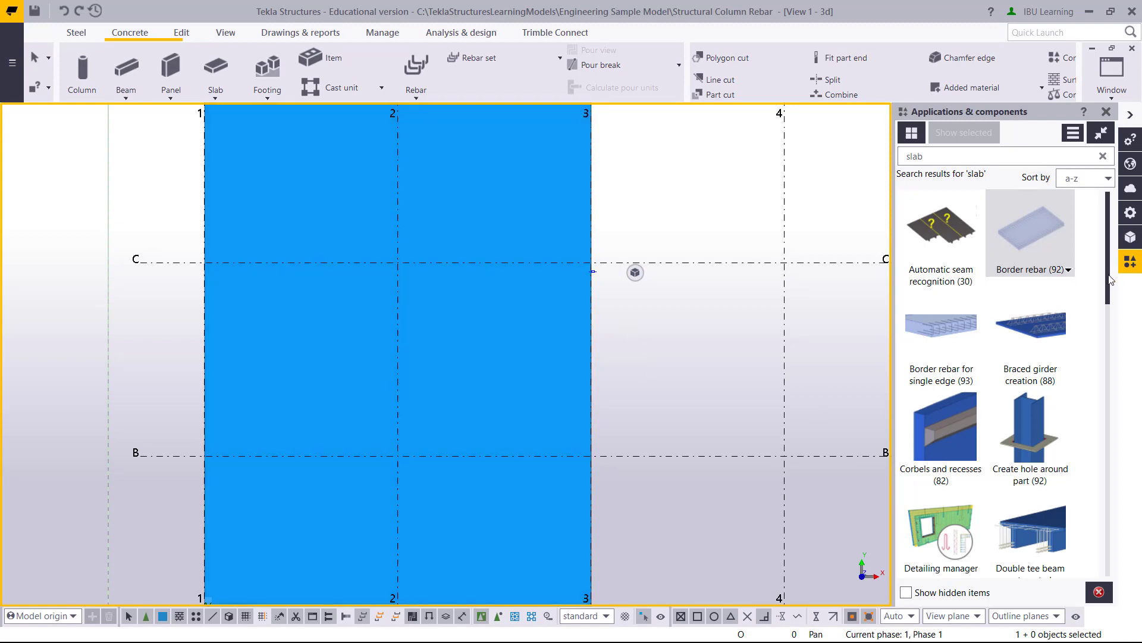
Place Hole reinforcement for slabs and walls on the slab at the grid C/2 opening
drag(1110, 279, 1134, 438)
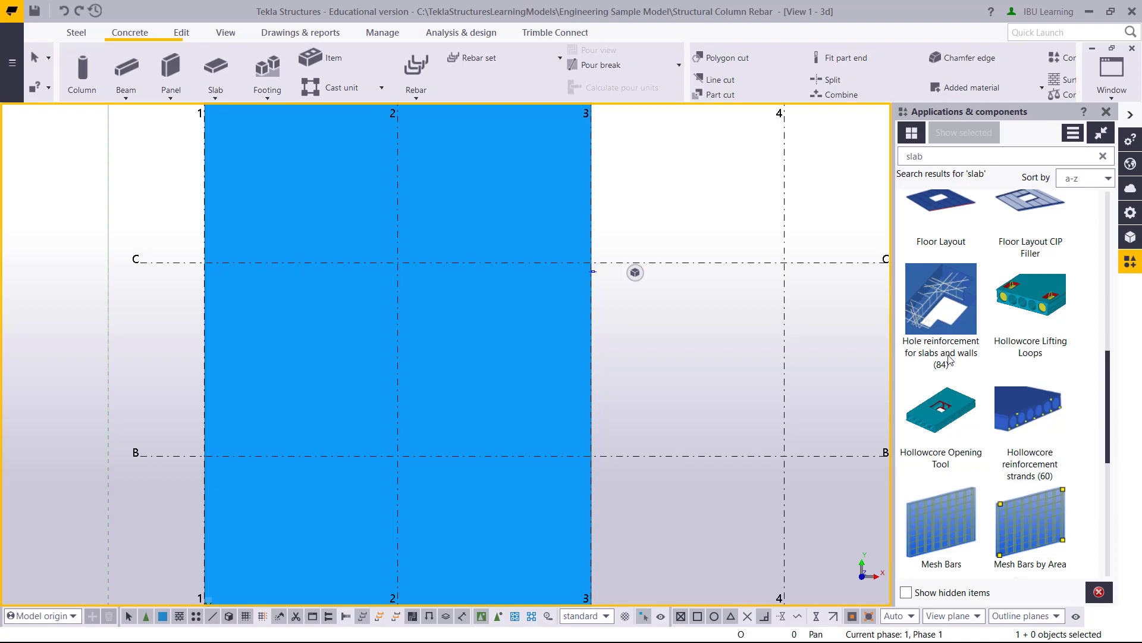
click(943, 297)
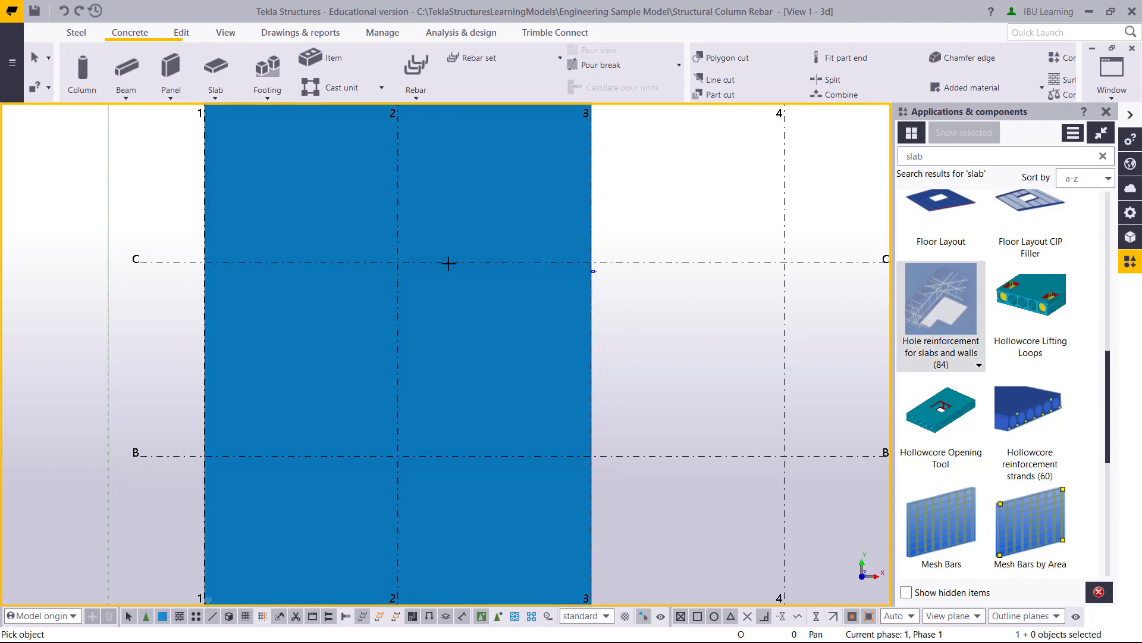
click(586, 223)
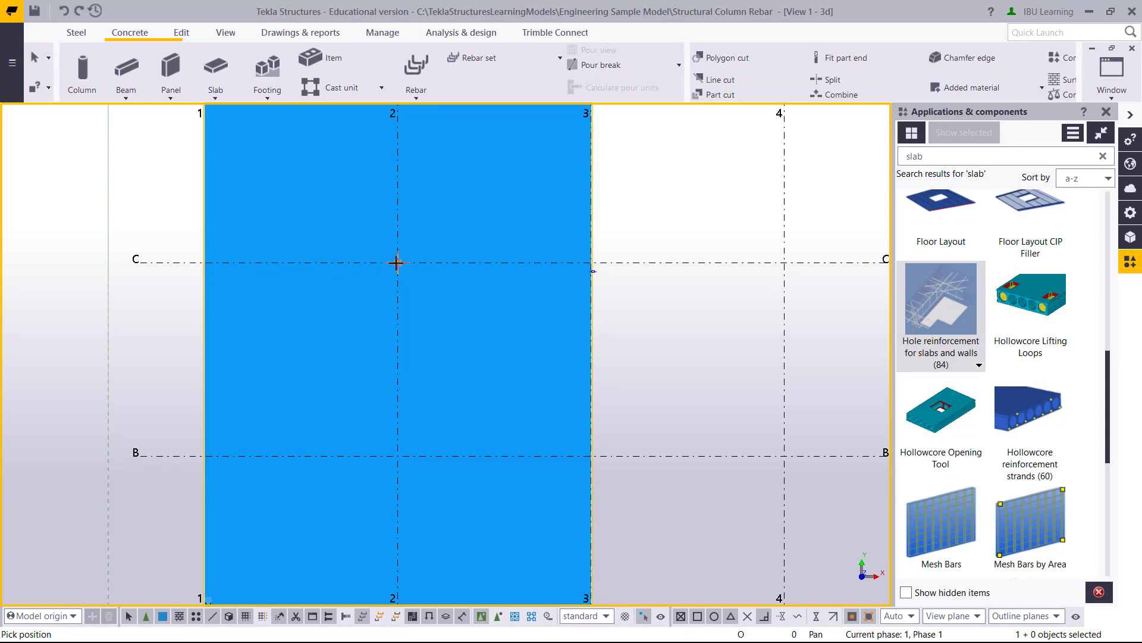
click(397, 263)
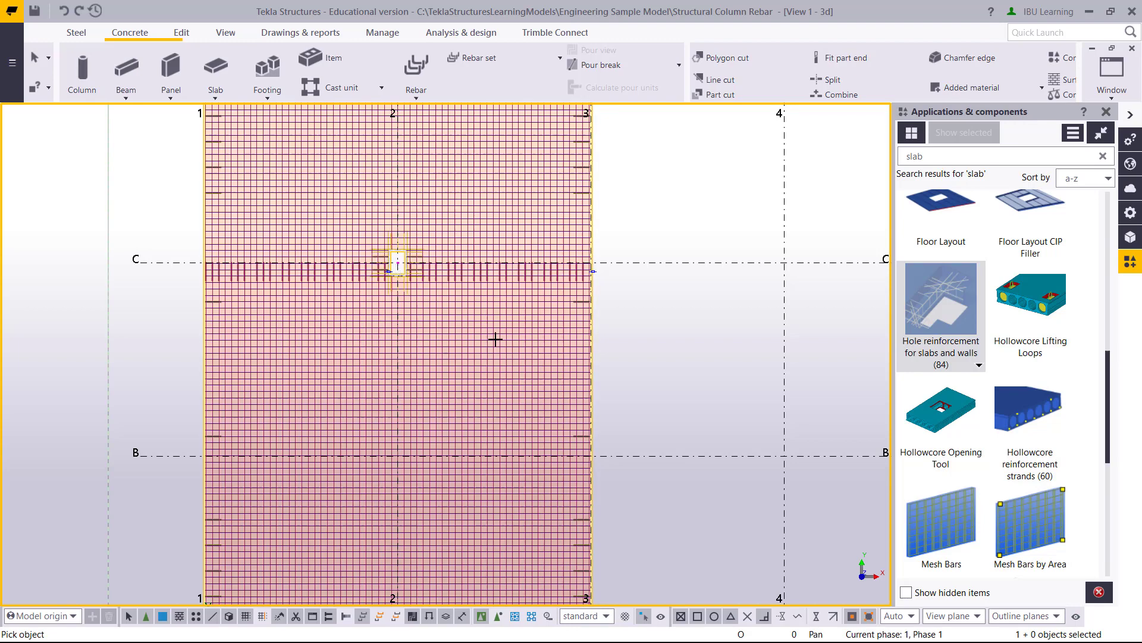
middle_drag(497, 339, 513, 250)
scroll(448, 176, down, 2)
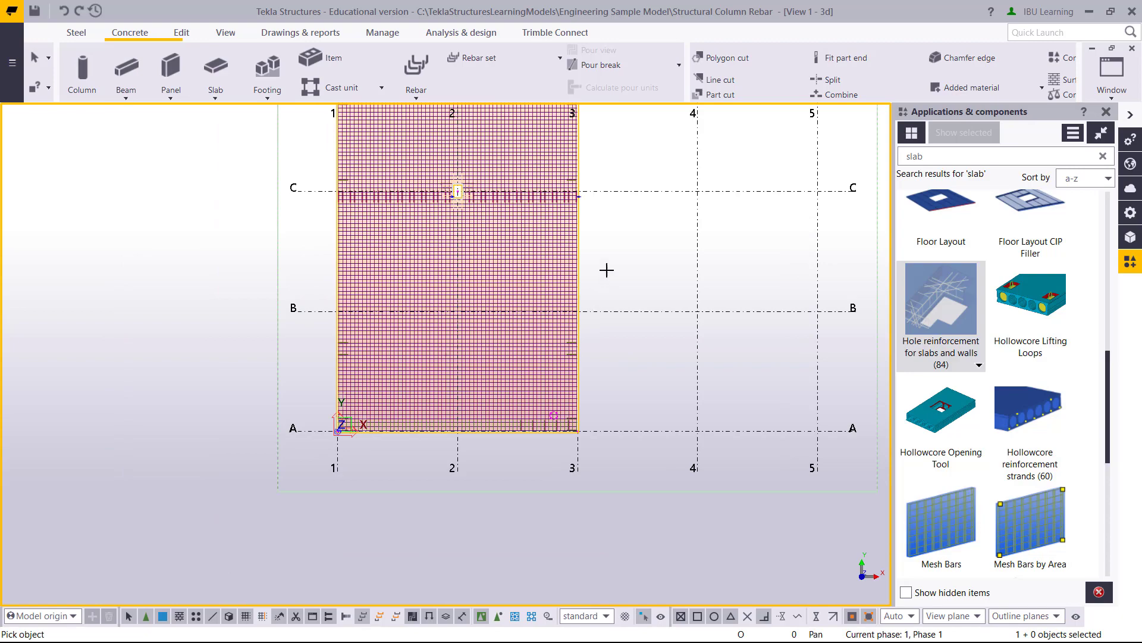
scroll(606, 269, up, 2)
scroll(417, 343, up, 1)
scroll(372, 342, up, 1)
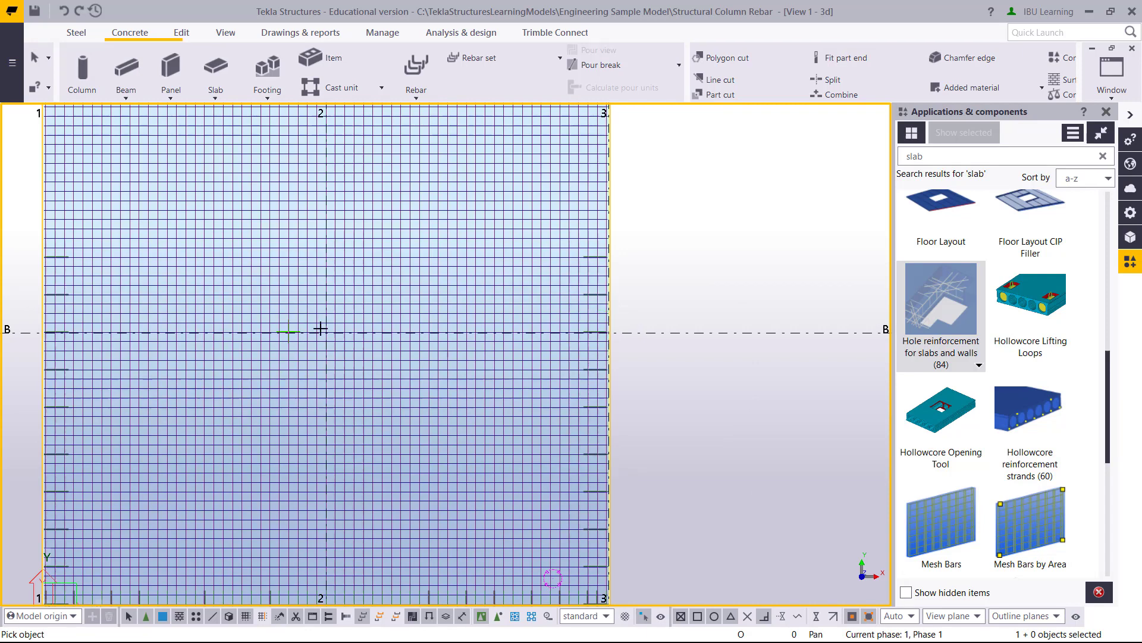
End the previous command and place a second Hole reinforcement at the grid B/2 opening
scroll(317, 368, down, 1)
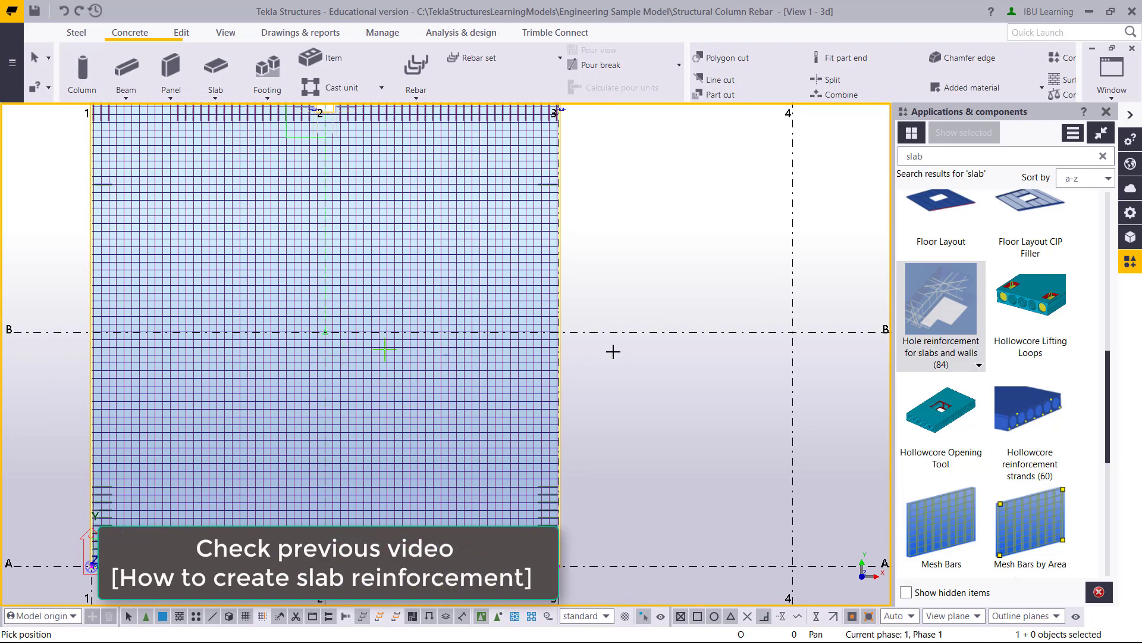
key(Escape)
key(Delete)
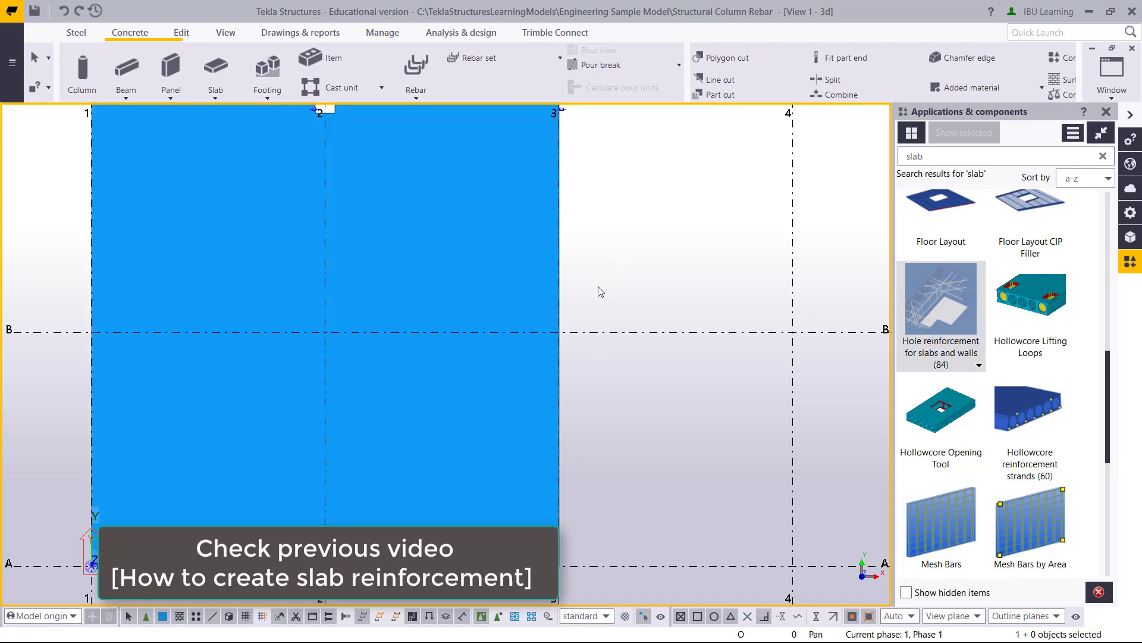
click(960, 309)
click(559, 315)
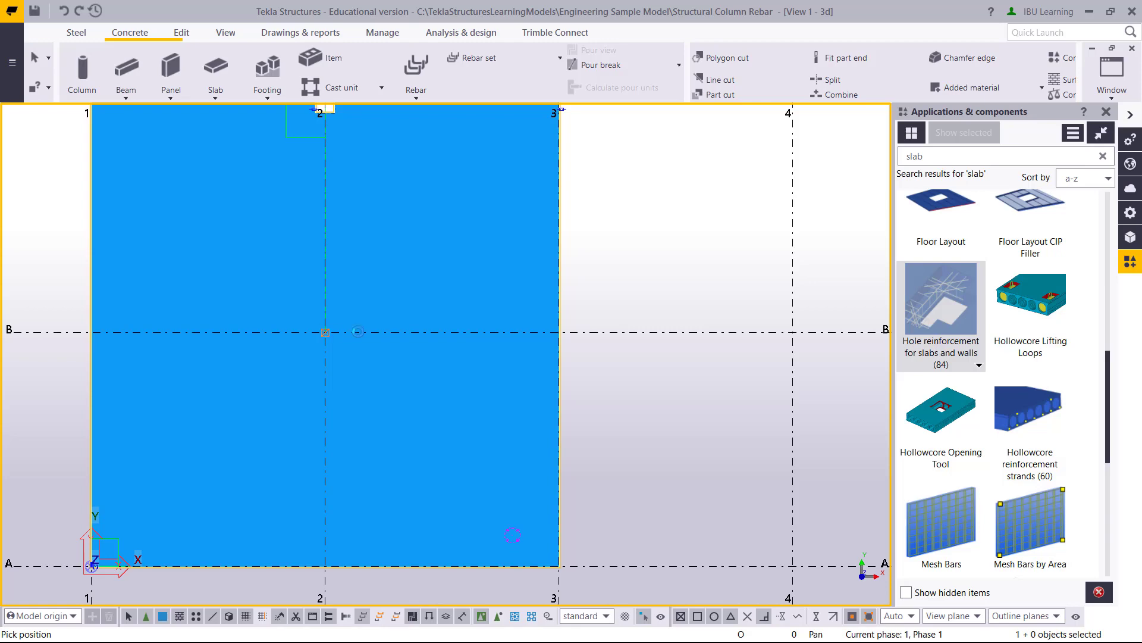
click(358, 331)
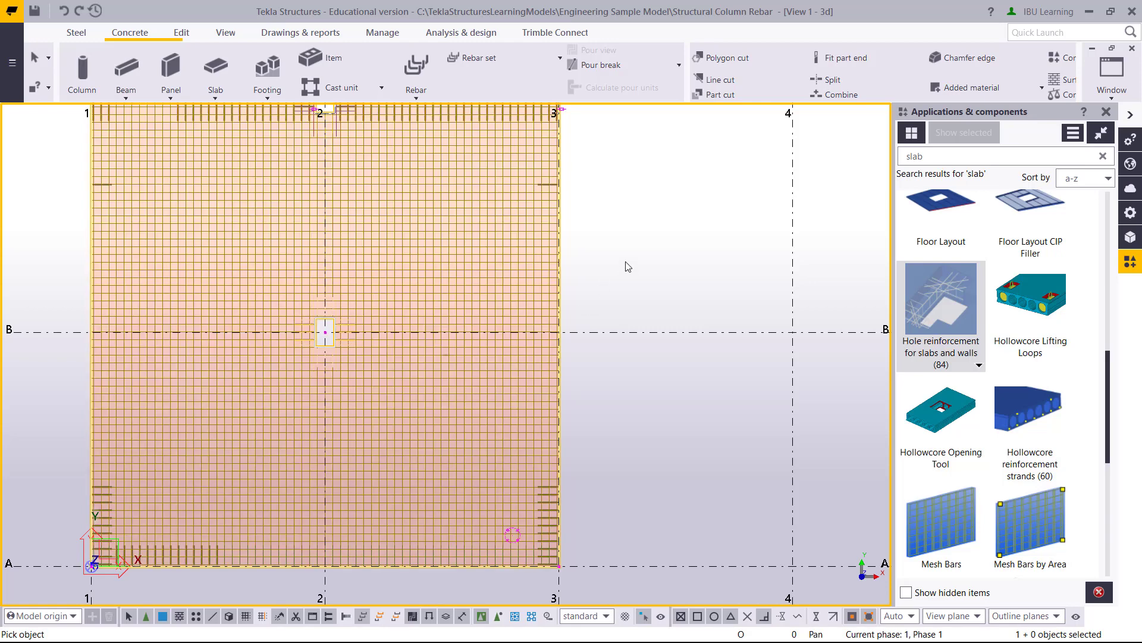
middle_drag(637, 241, 740, 349)
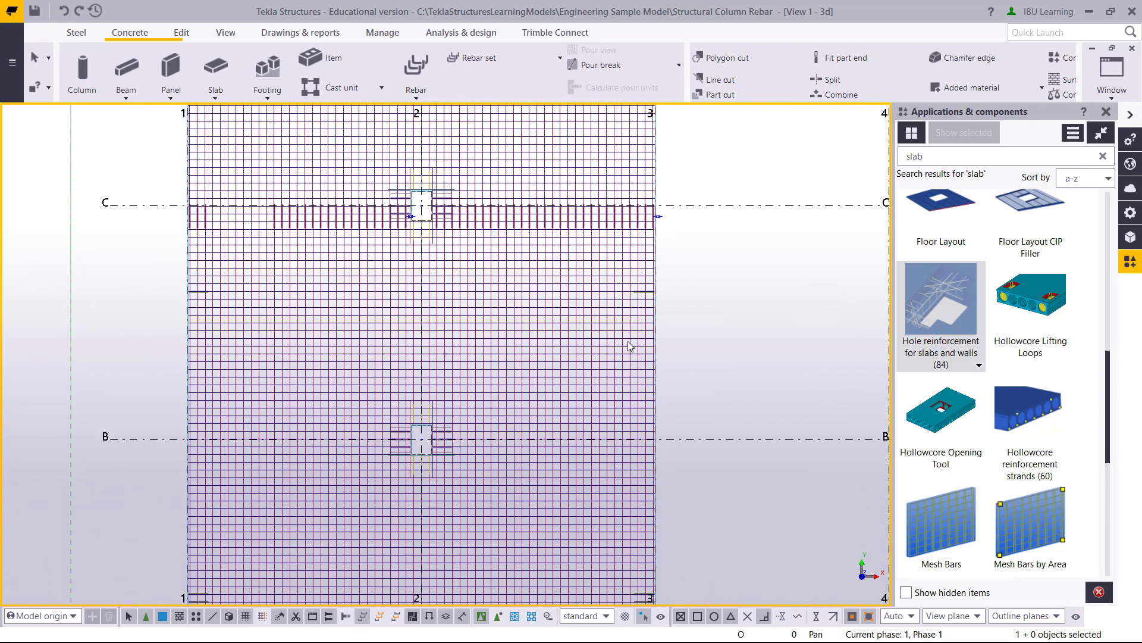
Zoom in on the C/2 opening and start Set view point from View > Navigate
scroll(423, 192, up, 1)
scroll(422, 191, up, 3)
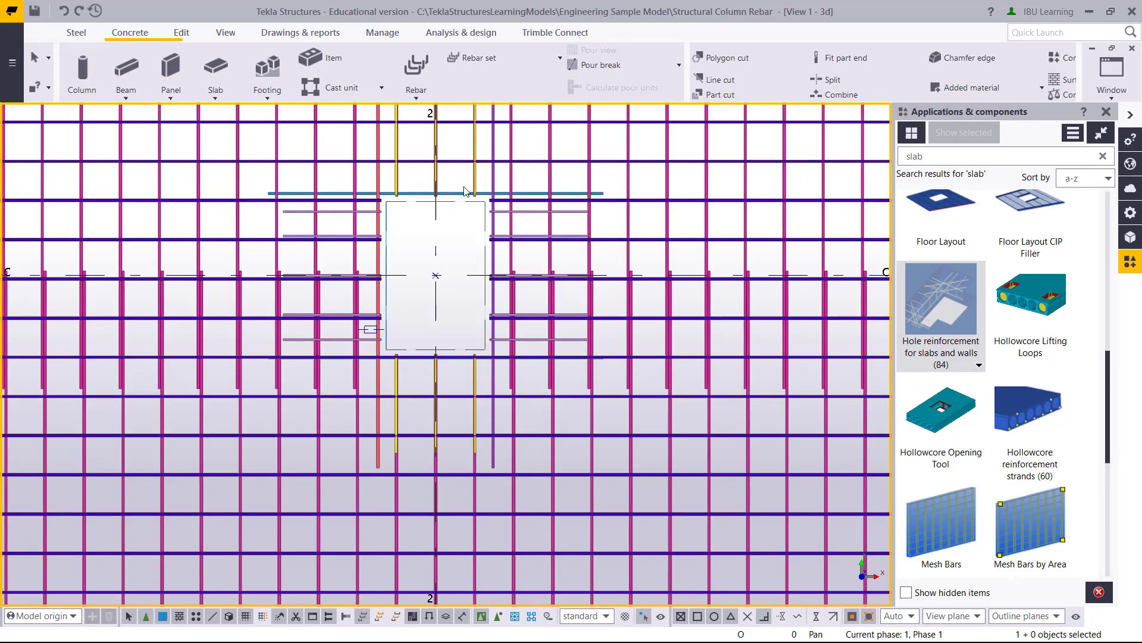
scroll(422, 192, up, 1)
scroll(423, 192, up, 2)
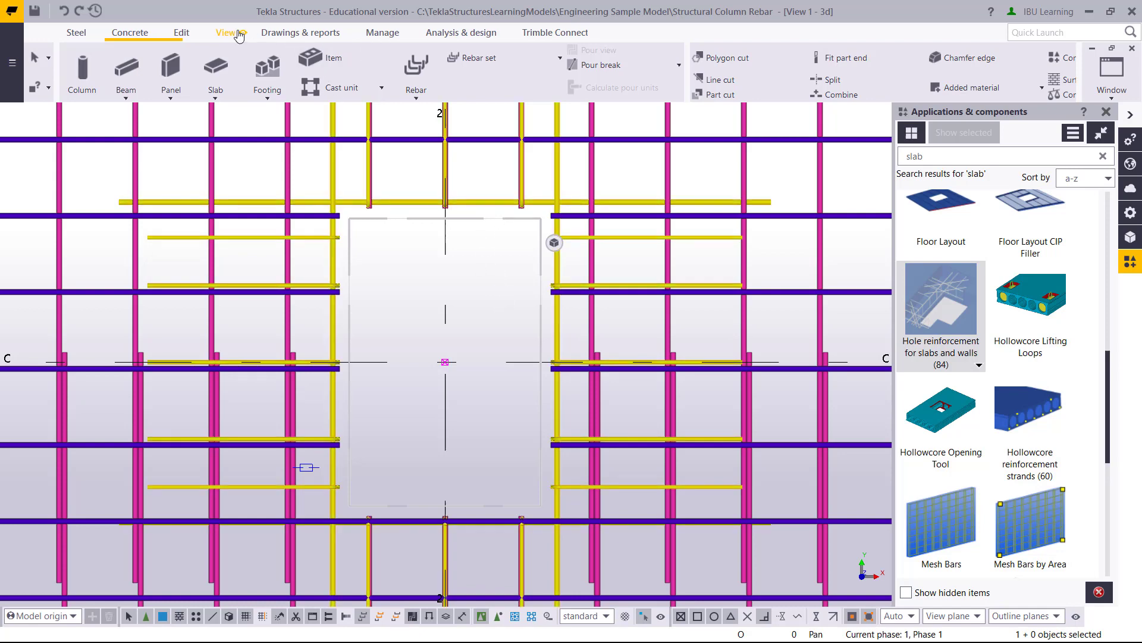
click(220, 34)
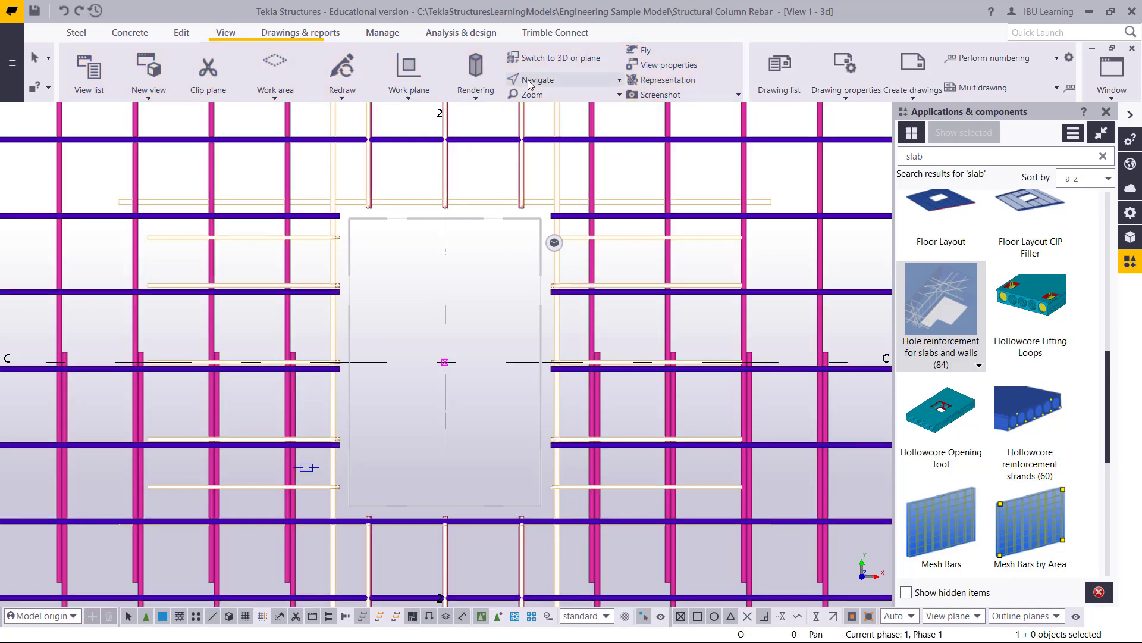
click(619, 83)
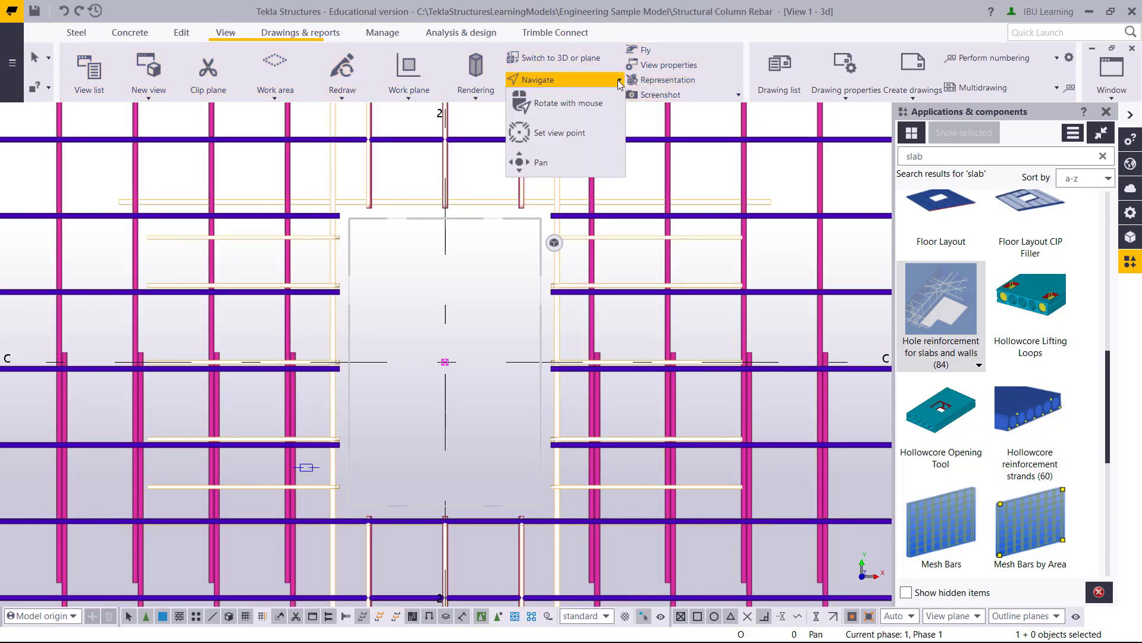
click(553, 141)
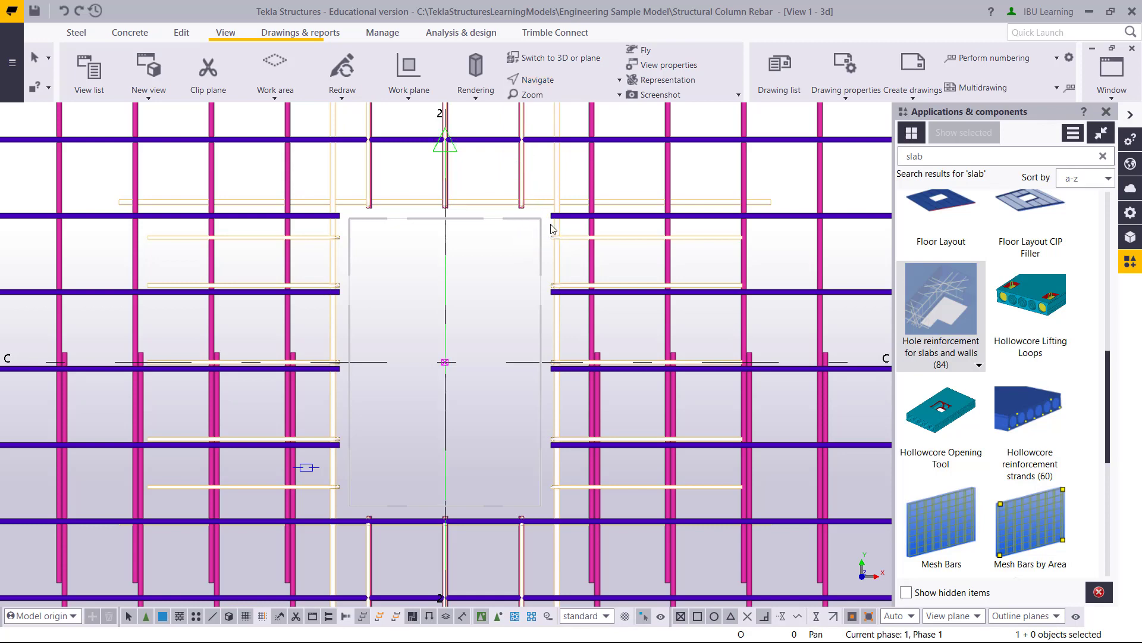
click(546, 226)
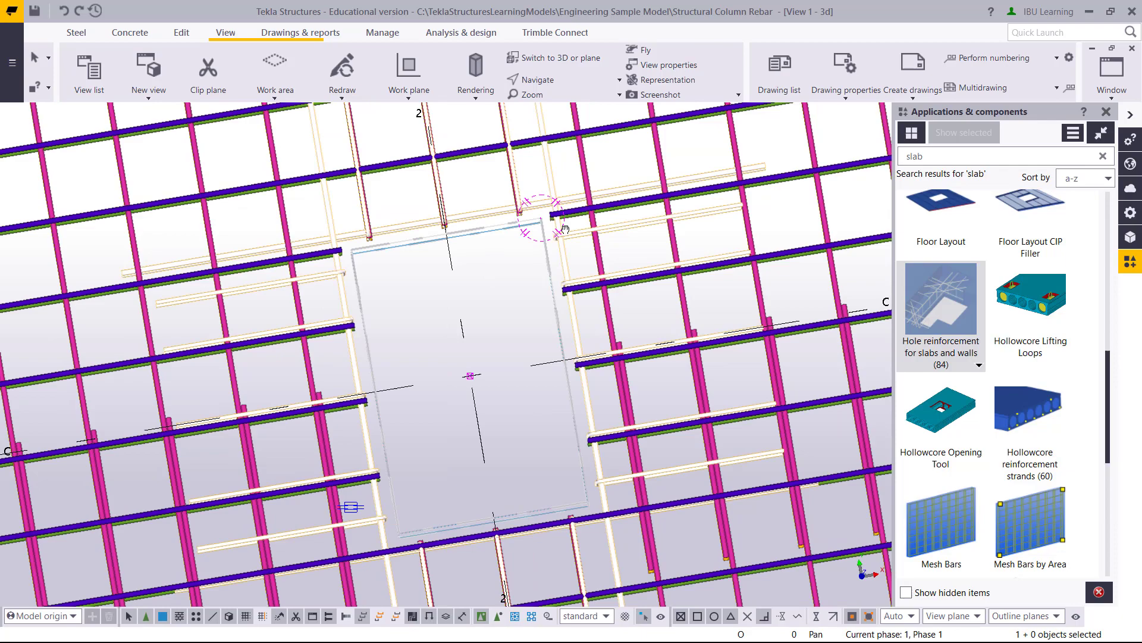
mouse_move(489, 276)
ctrl+middle_down()
mouse_move(604, 181)
mouse_move(585, 197)
ctrl+middle_up()
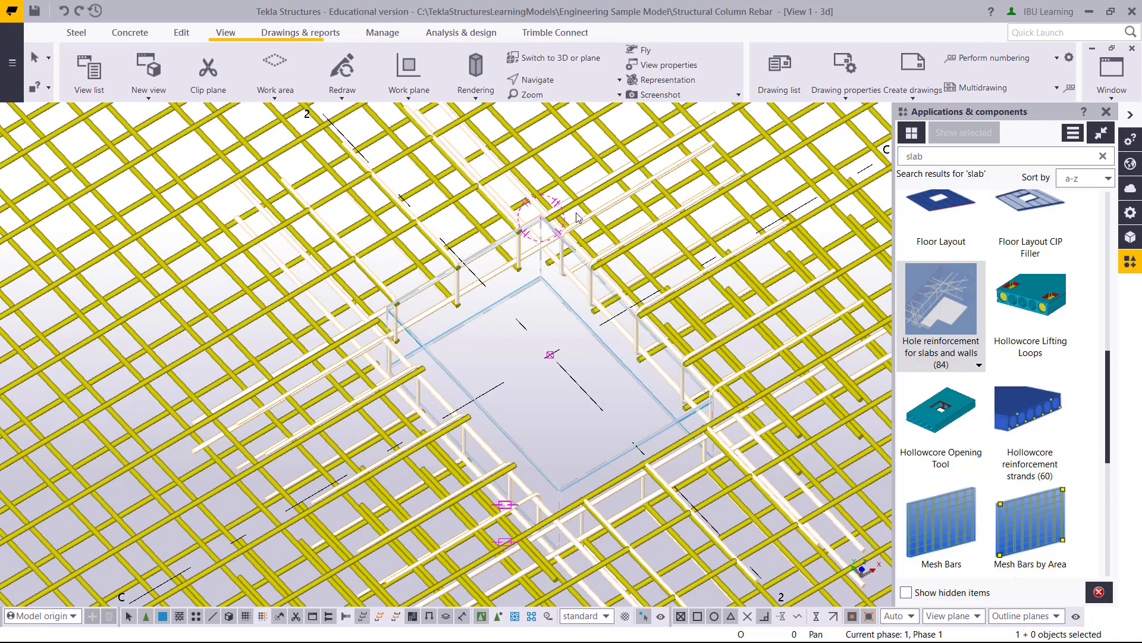
scroll(501, 306, up, 1)
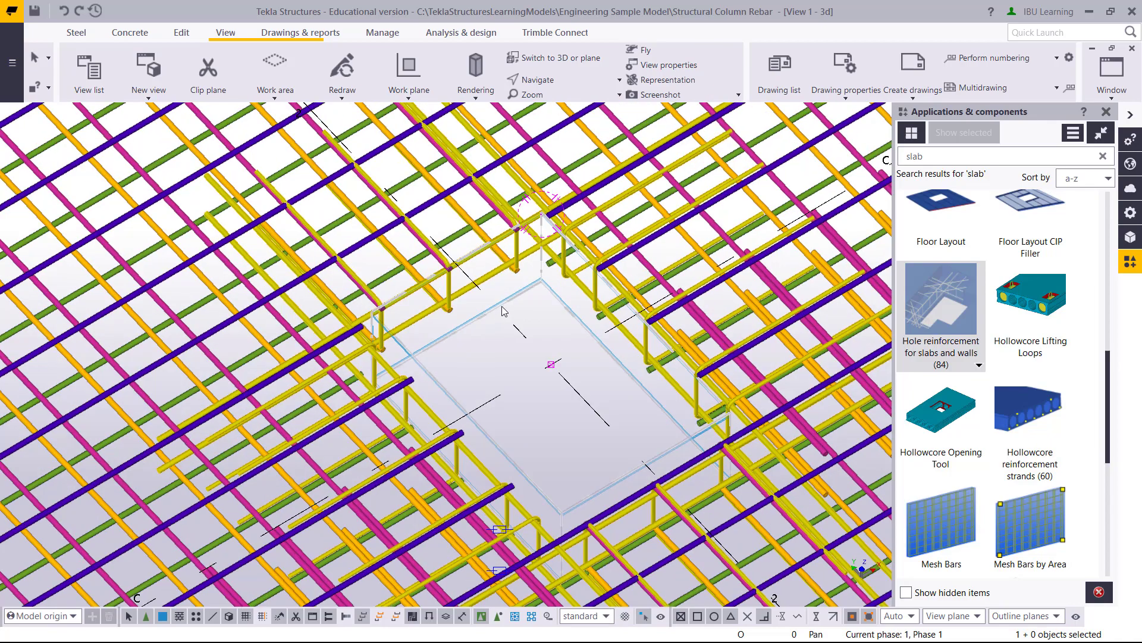
mouse_move(448, 313)
ctrl+middle_down()
mouse_move(417, 285)
mouse_move(415, 314)
mouse_move(499, 310)
mouse_move(326, 417)
ctrl+middle_up()
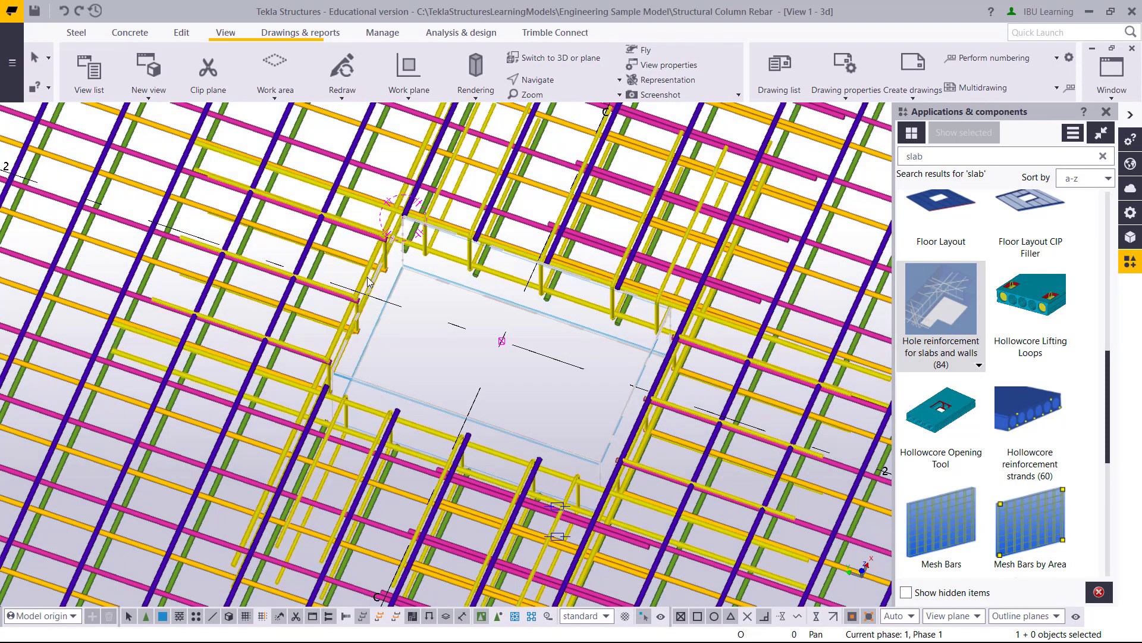
middle_drag(368, 282, 371, 271)
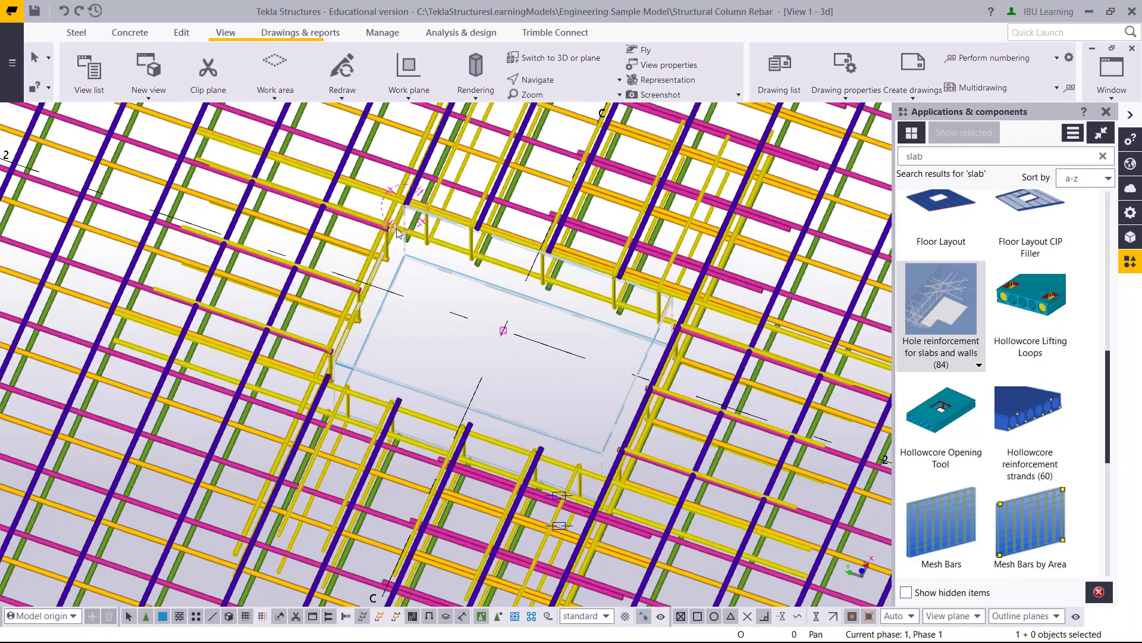
scroll(398, 232, down, 1)
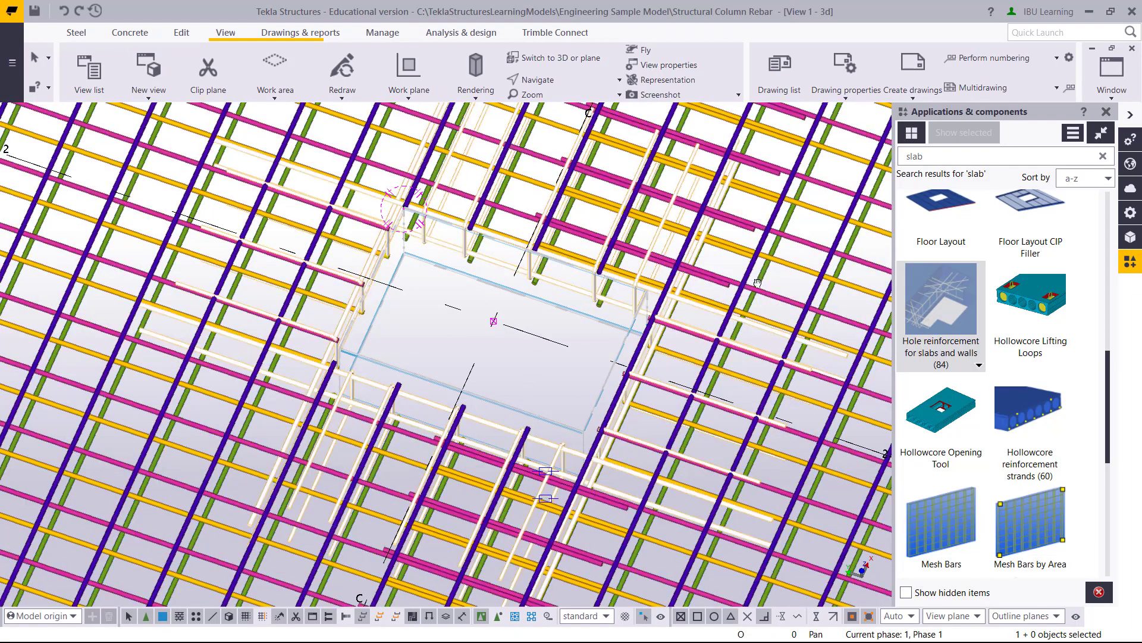
middle_drag(758, 282, 751, 271)
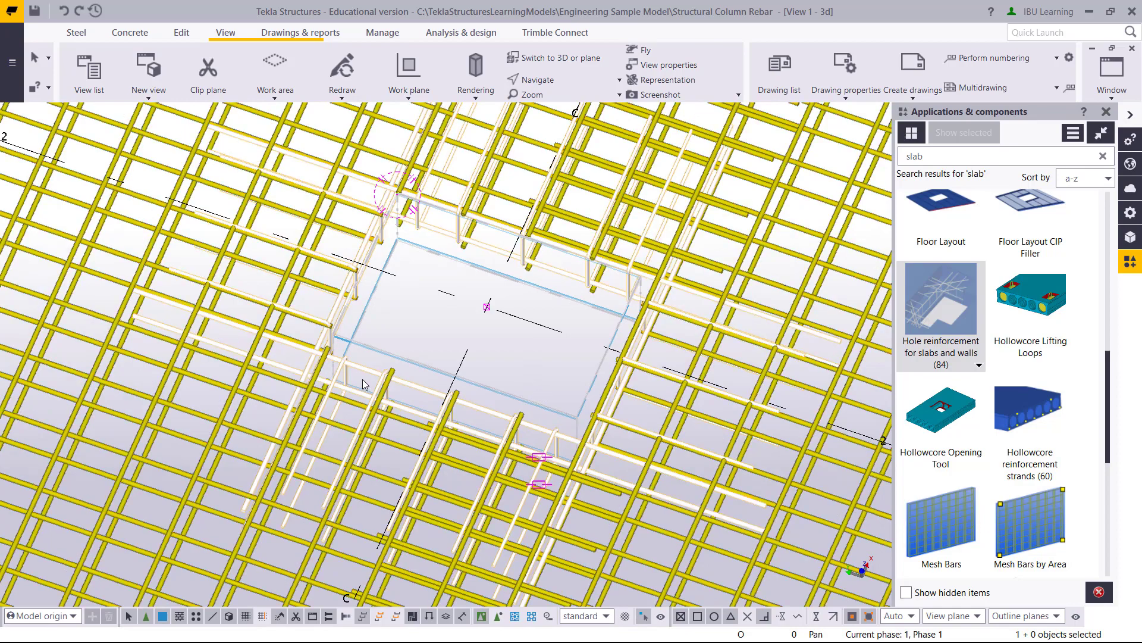
scroll(362, 380, up, 2)
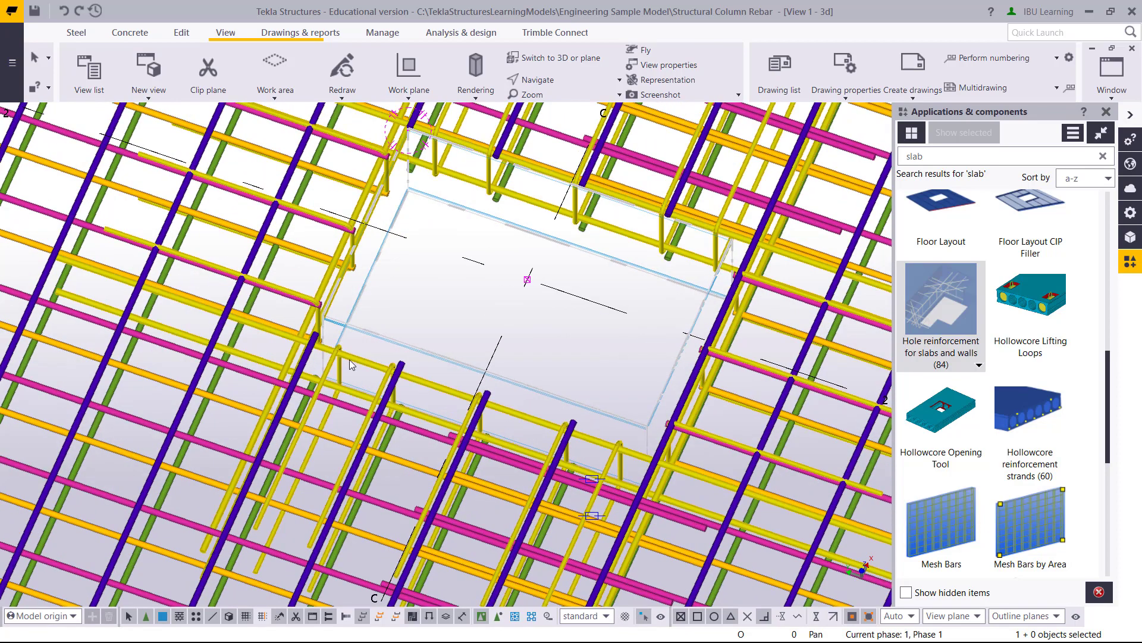
scroll(350, 364, down, 1)
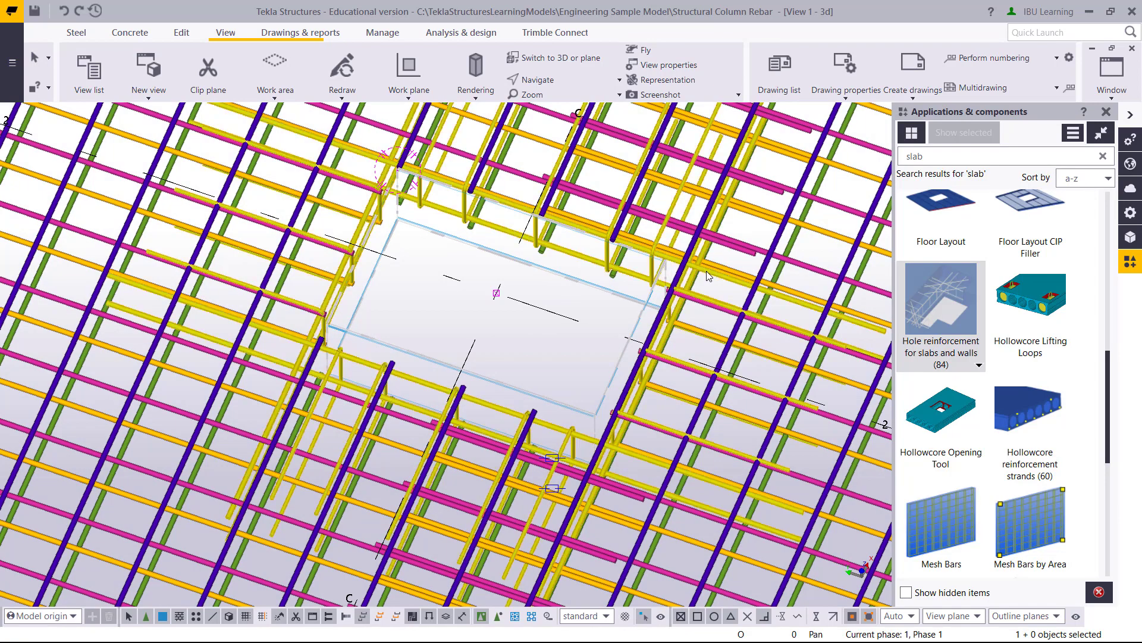
In the hole reinforcement properties, change the top opening dimension from 750 to 1200
double_click(723, 291)
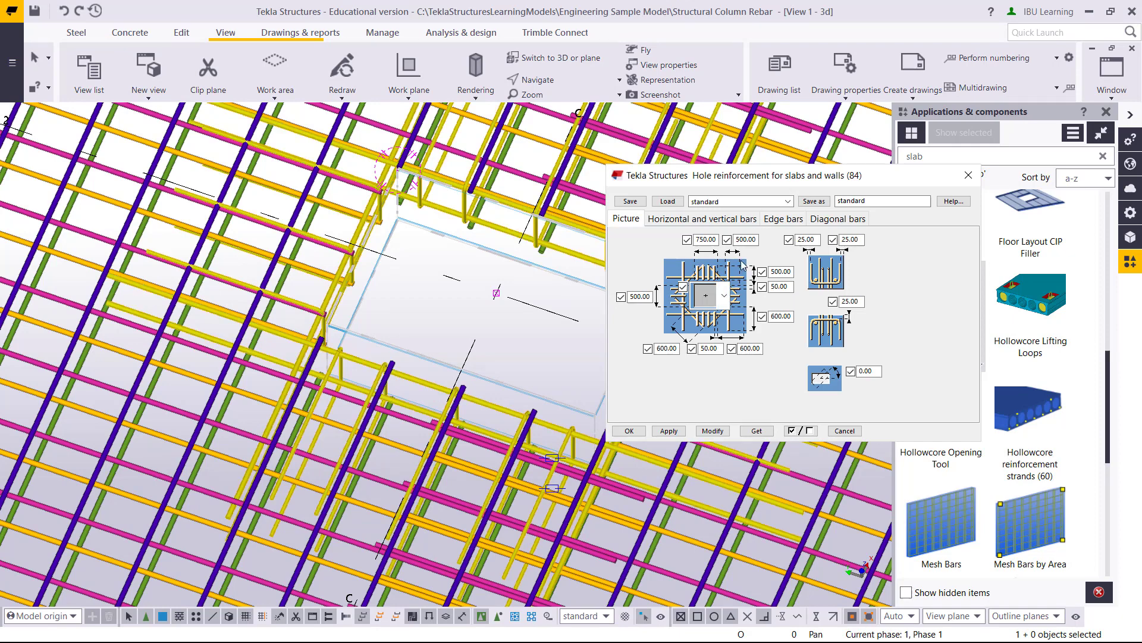
double_click(630, 296)
double_click(707, 238)
text(12)
key(Tab)
click(658, 221)
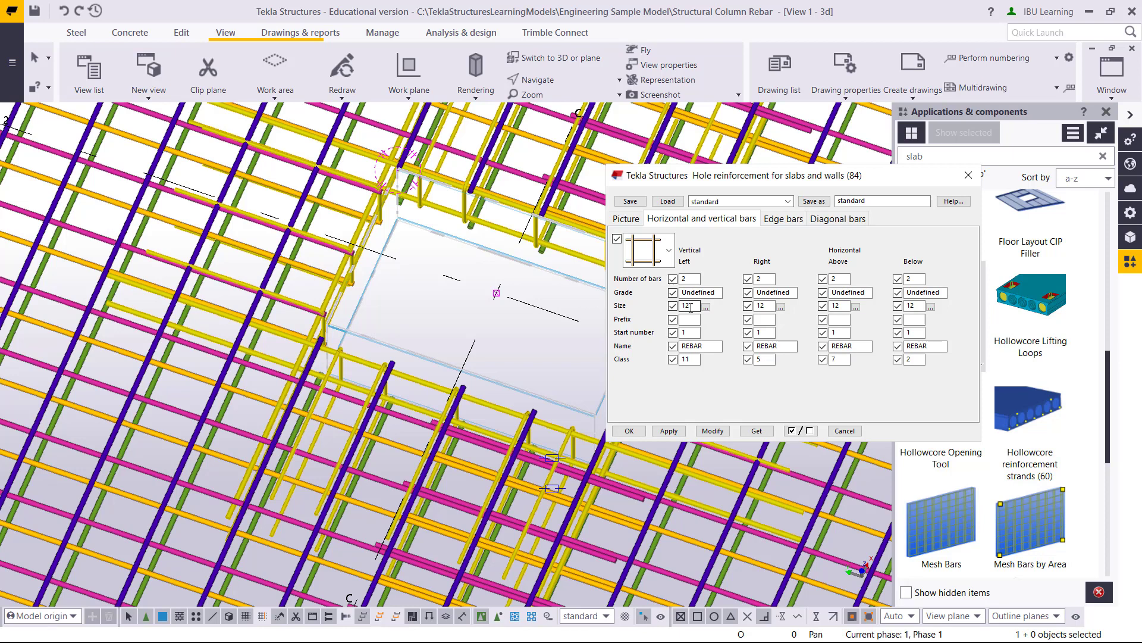
Set the right, above and below trimmer bar sizes to 16
drag(693, 306, 668, 308)
double_click(764, 305)
text(16)
double_click(833, 306)
text(6)
double_click(912, 305)
text(16)
click(777, 225)
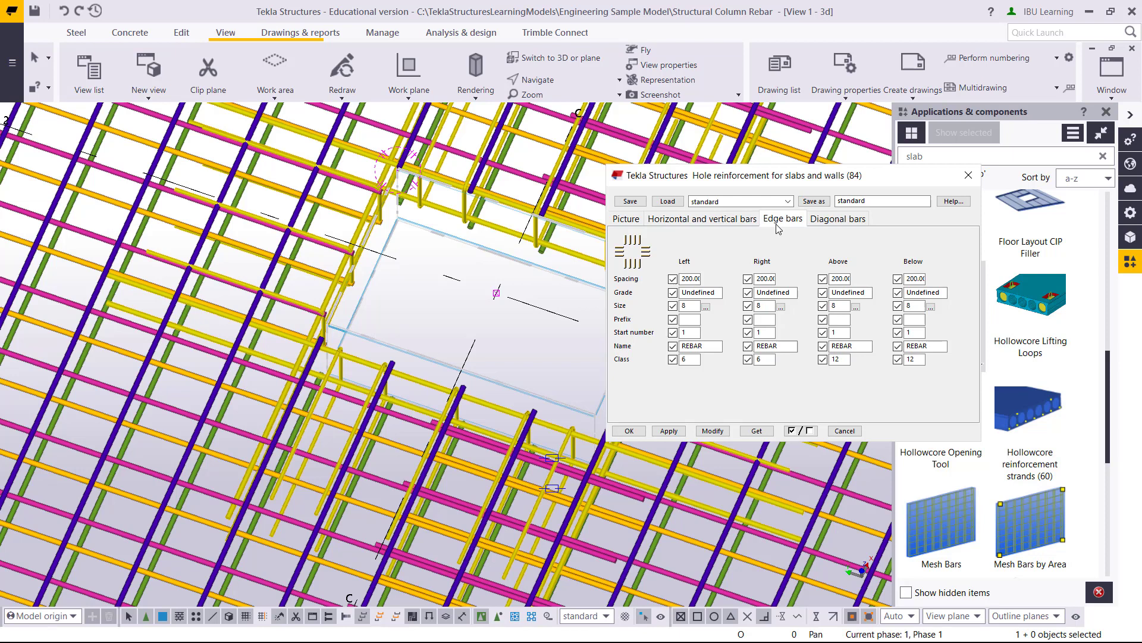
Set 2 diagonal bars at top-left, top-right, bottom-left and bottom-right corners, then Modify
click(829, 224)
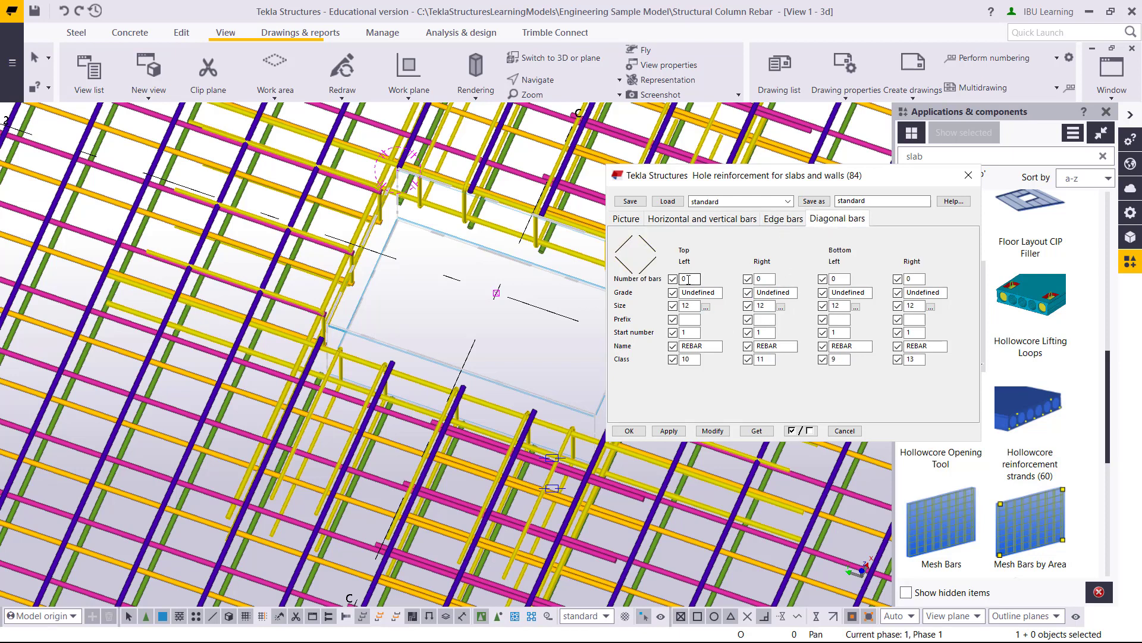
double_click(689, 279)
text(2)
double_click(756, 280)
text(2)
double_click(835, 279)
text(2)
double_click(909, 279)
text(2)
click(706, 432)
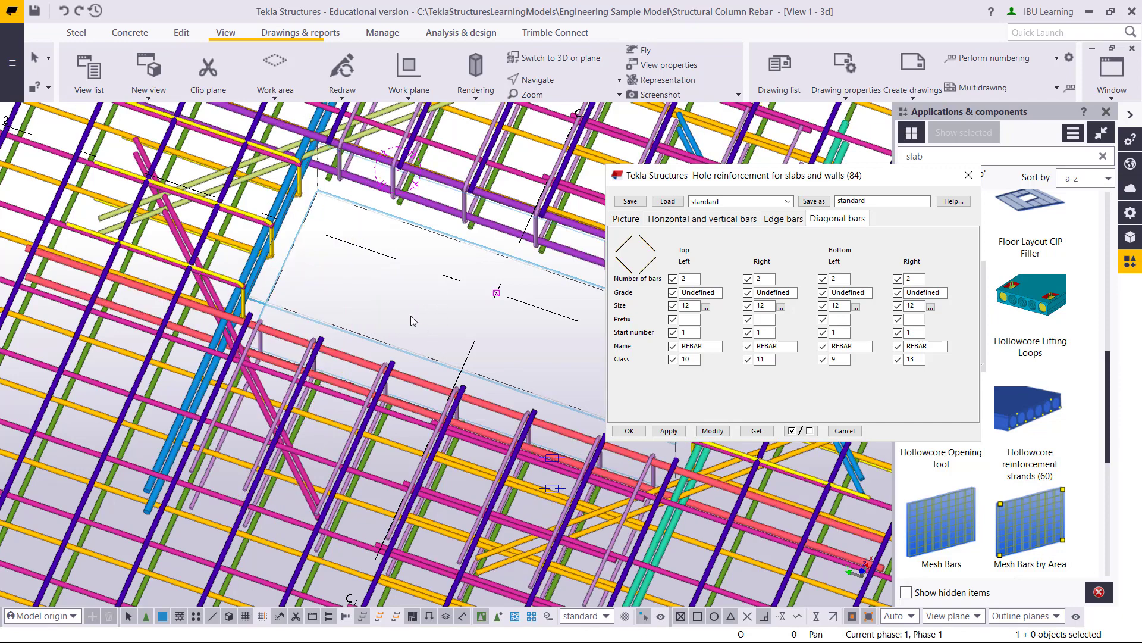
scroll(256, 312, down, 1)
scroll(287, 305, down, 1)
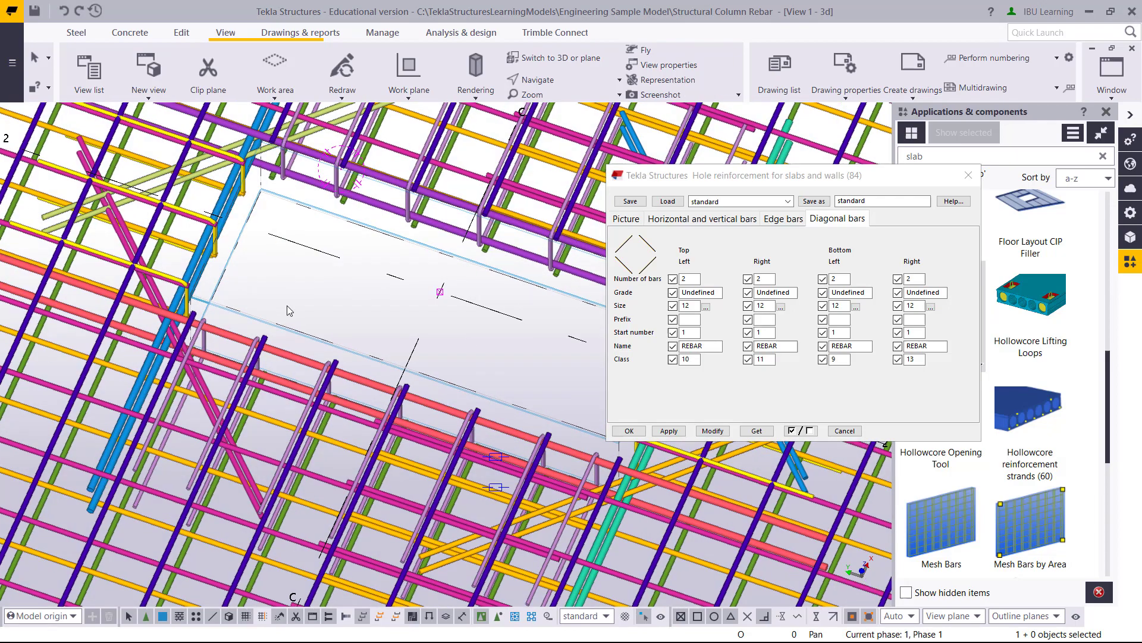
scroll(333, 292, down, 1)
scroll(538, 342, down, 1)
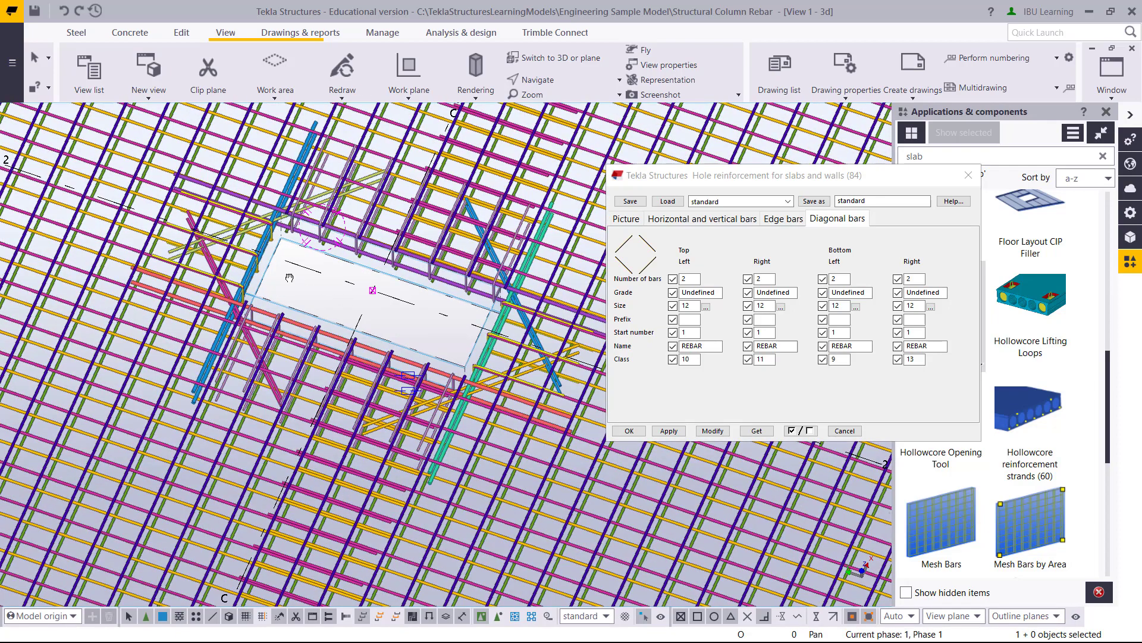
middle_drag(289, 277, 276, 280)
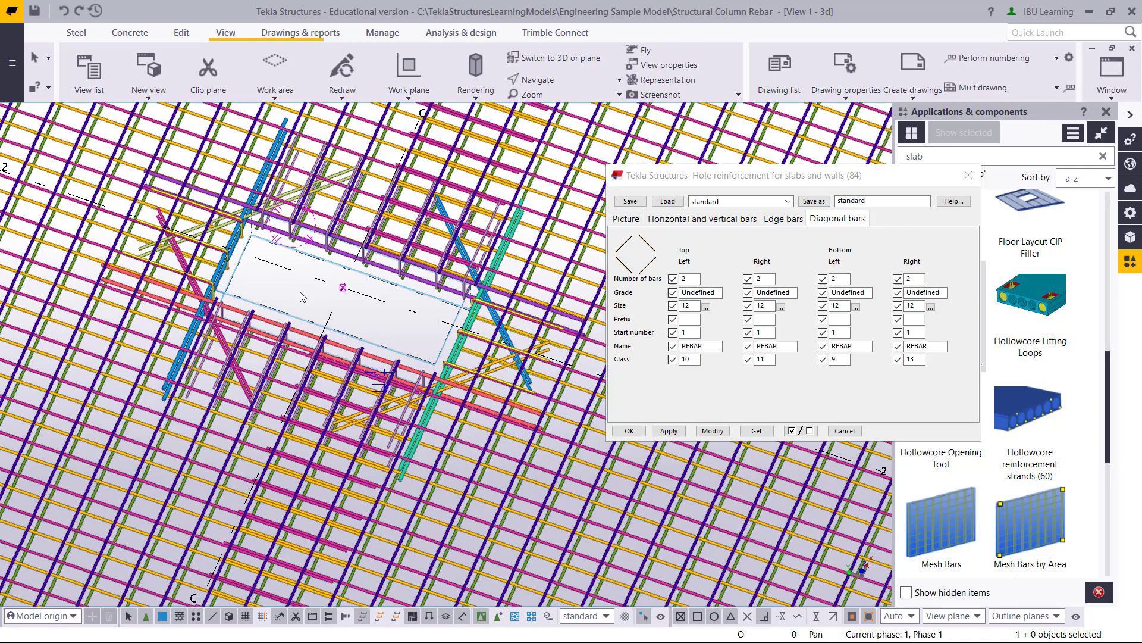
key(ctrl+5)
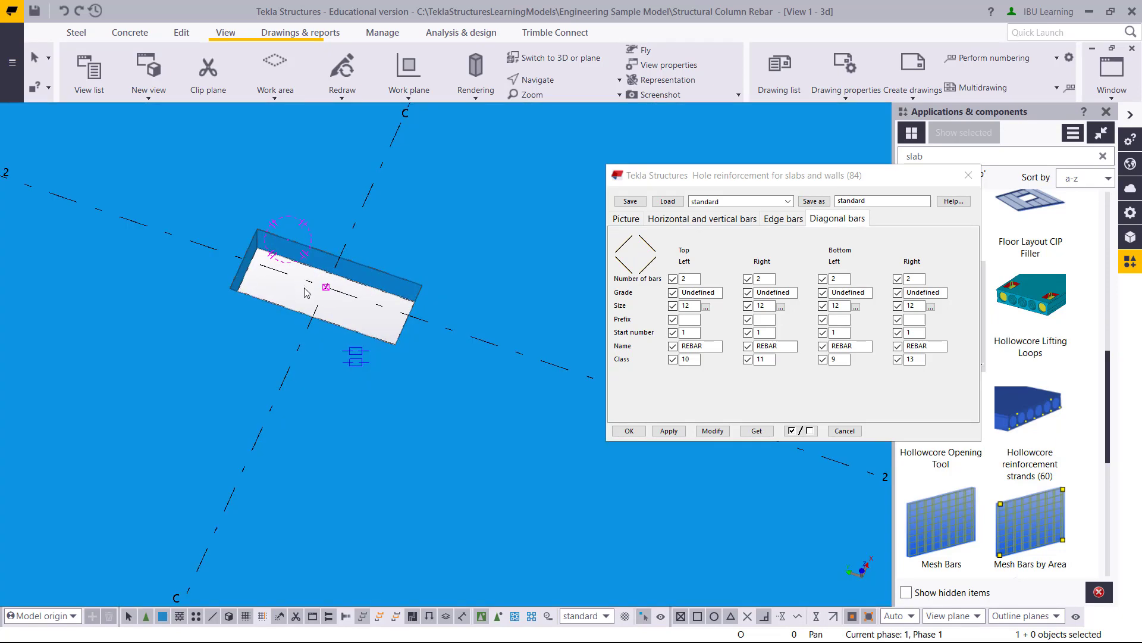
key(ctrl+r)
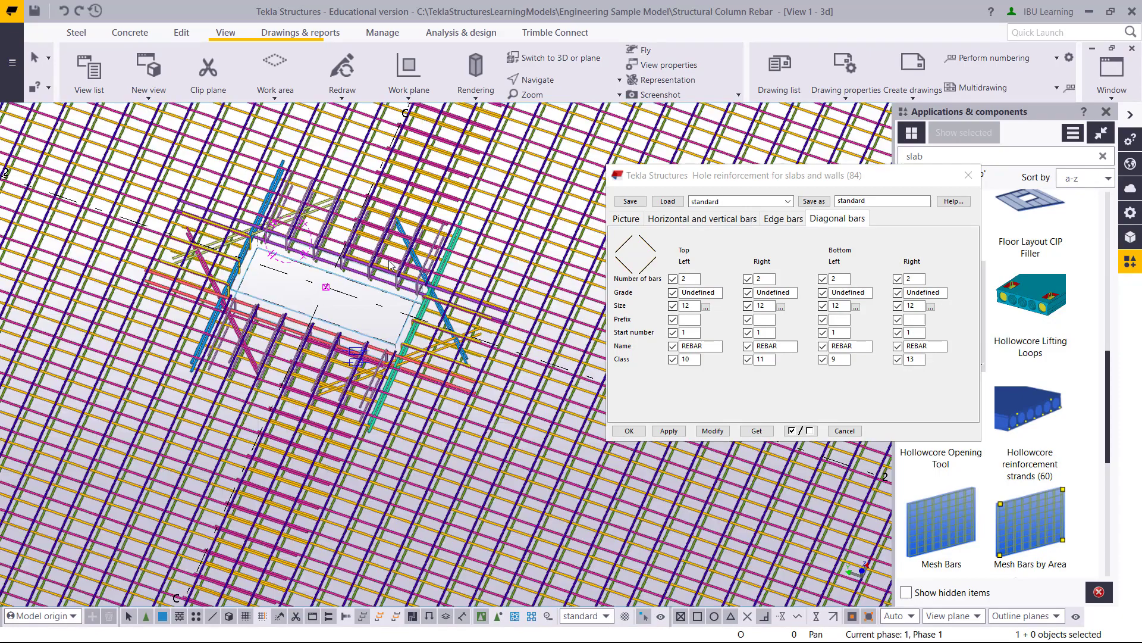
scroll(390, 266, up, 1)
scroll(394, 294, up, 1)
scroll(357, 331, up, 1)
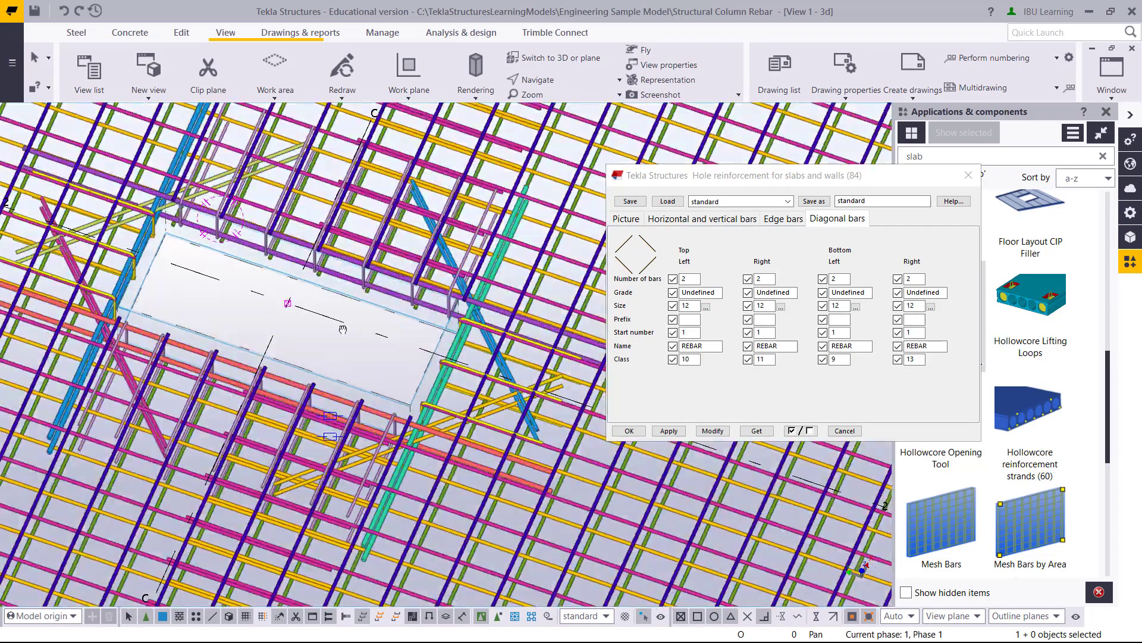
scroll(343, 329, up, 1)
scroll(343, 329, up, 1)
scroll(343, 329, up, 1)
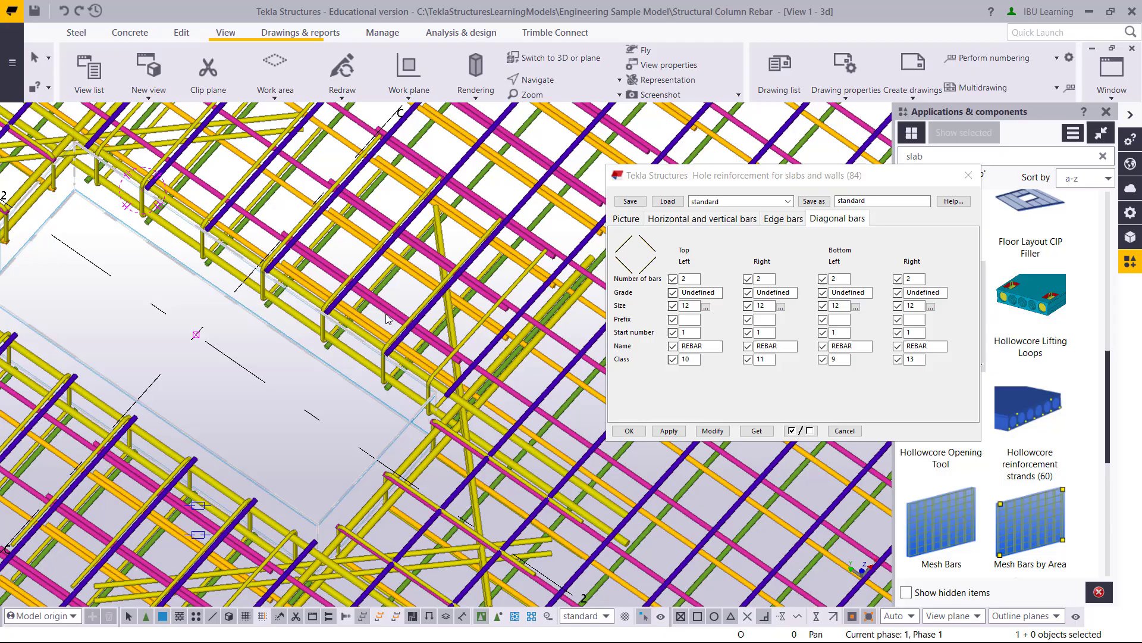
scroll(387, 318, down, 1)
scroll(417, 309, down, 1)
scroll(333, 333, down, 1)
scroll(362, 342, down, 1)
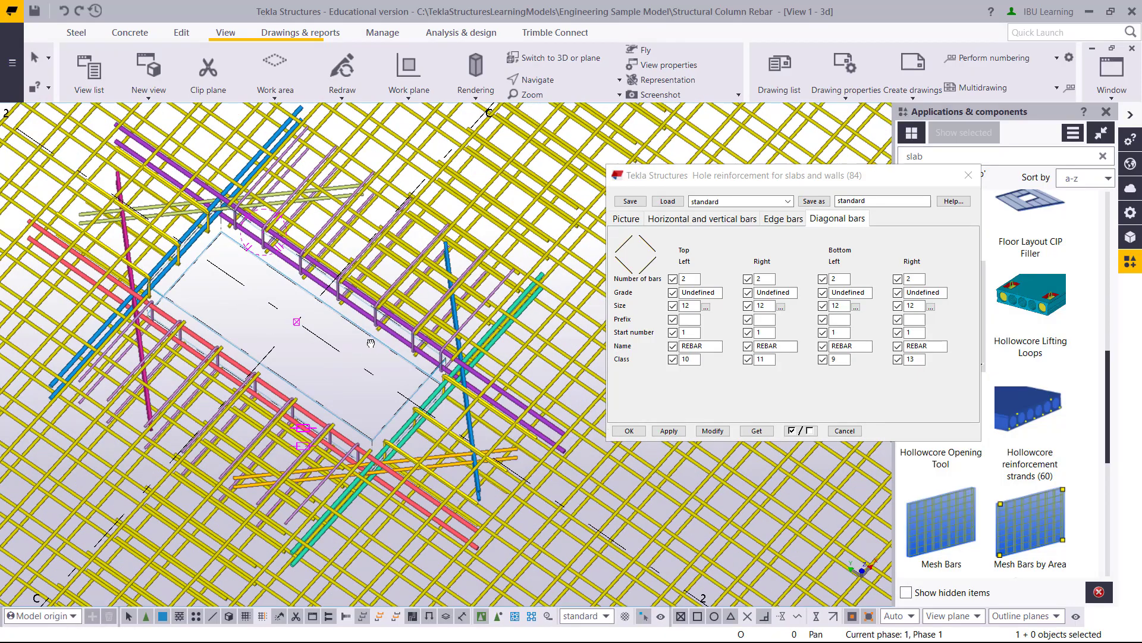